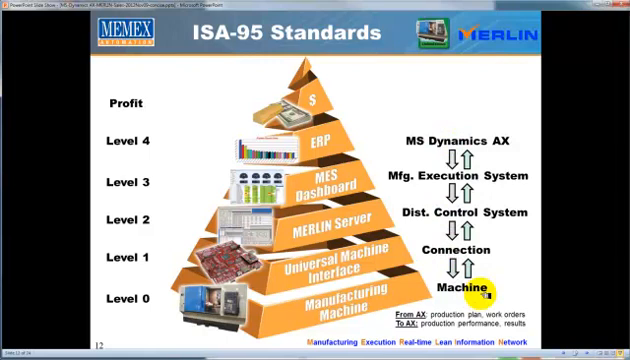
- Advance the slide show to the Data Collection Model slide
{"action": "left_click", "coordinate": [478, 130]}
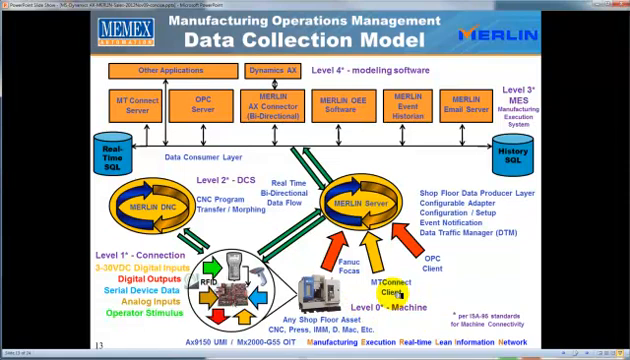
- Show the AX-to-MES and MES-to-AX slides, then switch away to the live Dynamics AX system
{"action": "left_click", "coordinate": [400, 293]}
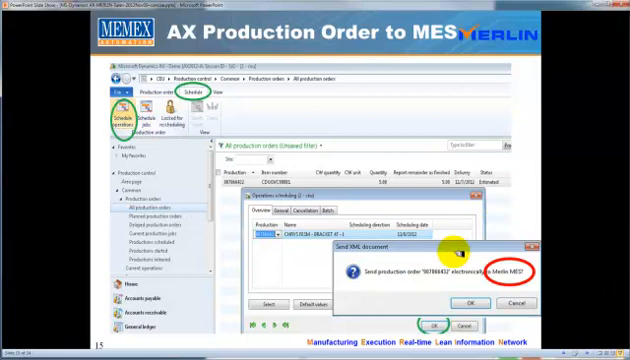
{"action": "left_click", "coordinate": [447, 278]}
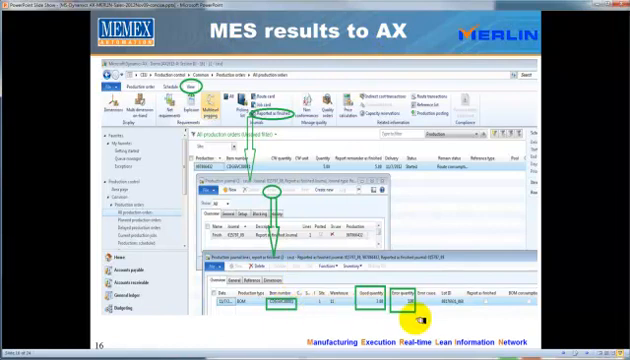
{"action": "key", "text": "alt+Tab"}
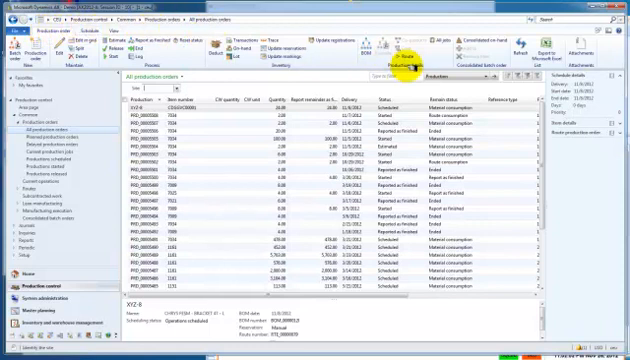
- Load the CEU production orders into the All production orders list
{"action": "left_click", "coordinate": [408, 73]}
{"action": "type", "text": "CEU"}
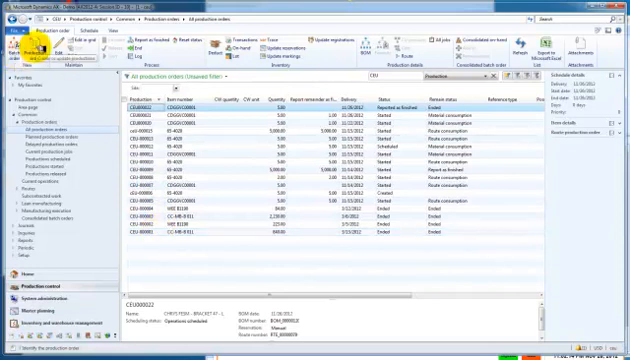
- Create a new production order for item CDGGVC00001
{"action": "left_click", "coordinate": [33, 45]}
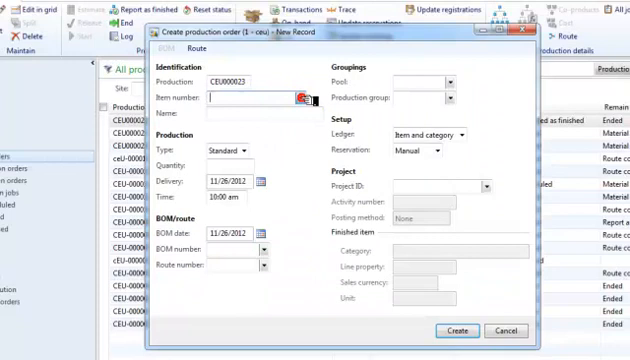
{"action": "left_click", "coordinate": [304, 98]}
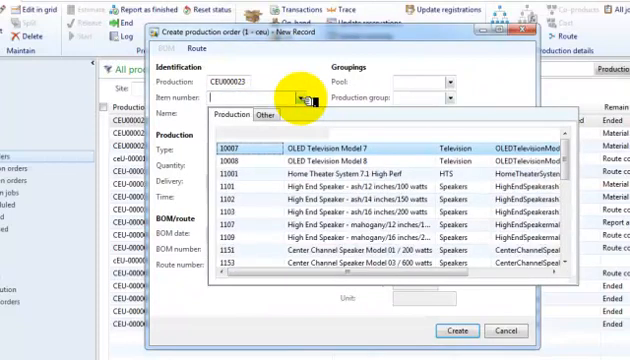
{"action": "scroll", "coordinate": [304, 98], "scroll_direction": "down", "scroll_amount": 5}
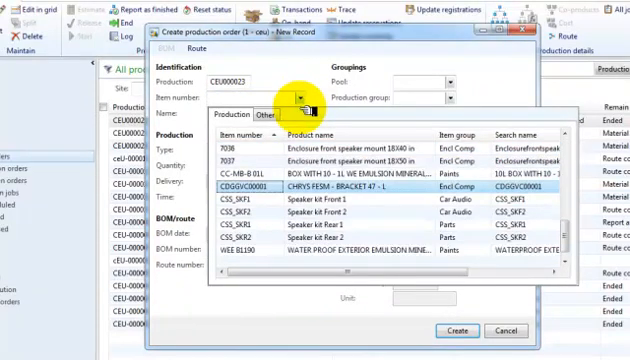
{"action": "left_click", "coordinate": [296, 187]}
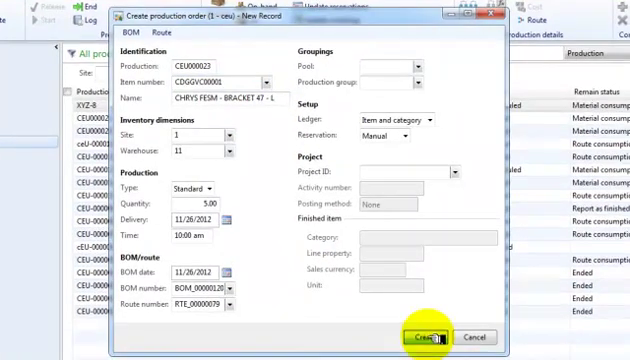
{"action": "left_click", "coordinate": [430, 337]}
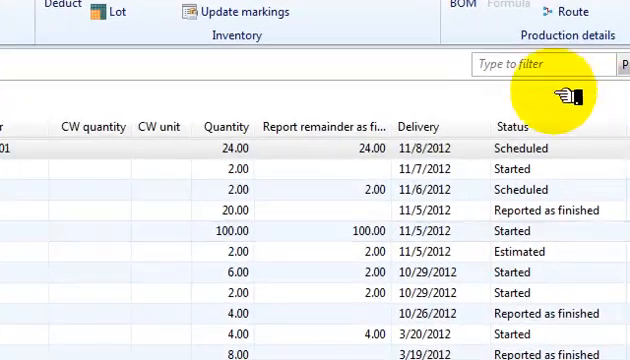
- Filter the list to CEU orders and select the new order CEU000023
{"action": "left_click", "coordinate": [540, 64]}
{"action": "type", "text": "CEU"}
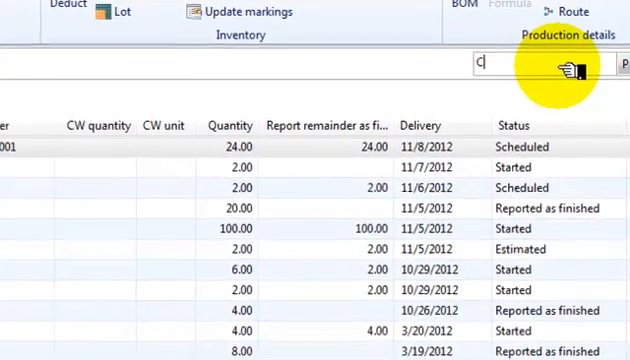
{"action": "key", "text": "Return"}
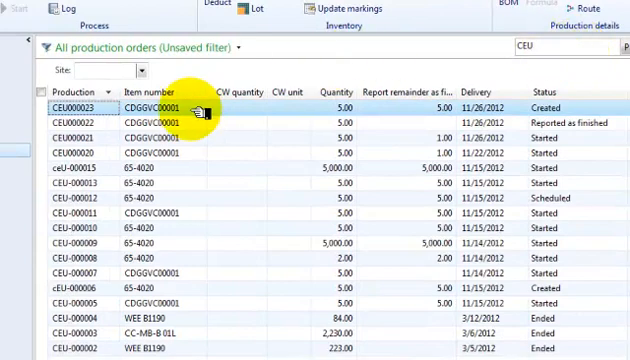
{"action": "left_click", "coordinate": [228, 110]}
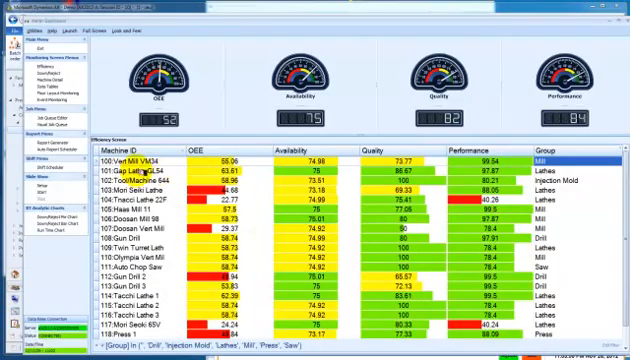
- Open the Machine Detail view for machine 102 from the efficiency dashboard
{"action": "double_click", "coordinate": [120, 181]}
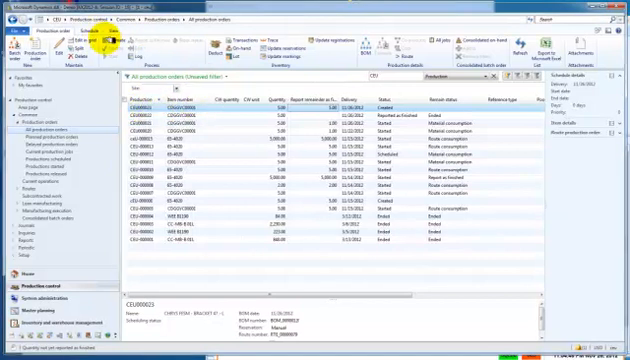
- Estimate production order CEU000023 and confirm the Estimation dialog
{"action": "left_click", "coordinate": [114, 40]}
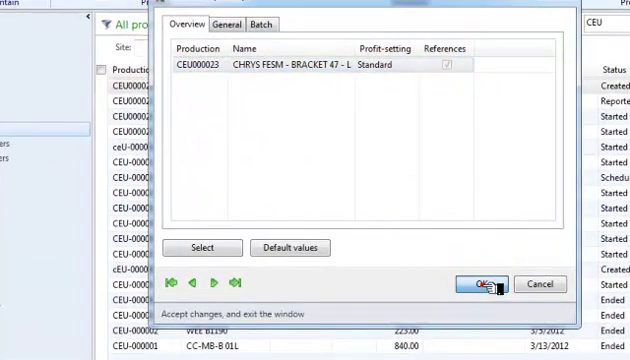
{"action": "left_click", "coordinate": [315, 208]}
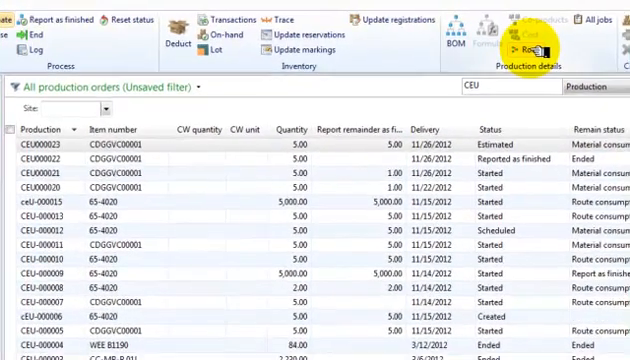
- Open the production route of CEU000023 and view its operations' resource requirements
{"action": "left_click", "coordinate": [534, 51]}
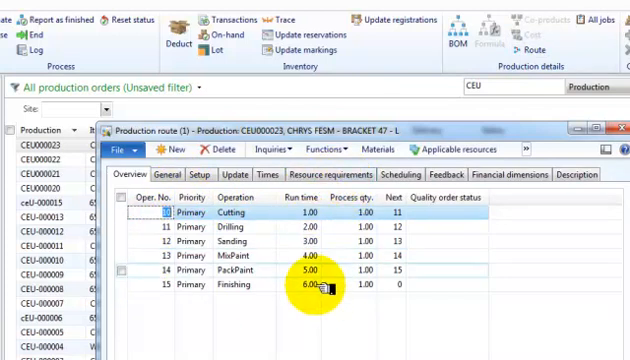
{"action": "left_click", "coordinate": [347, 176]}
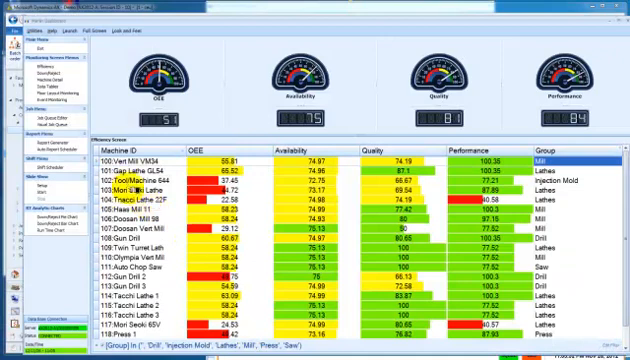
- Open machine 102's detail view and show its queued jobs from the job block menu
{"action": "left_click", "coordinate": [131, 182]}
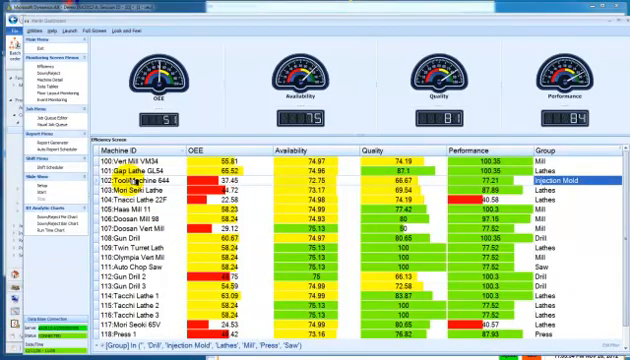
{"action": "double_click", "coordinate": [131, 181]}
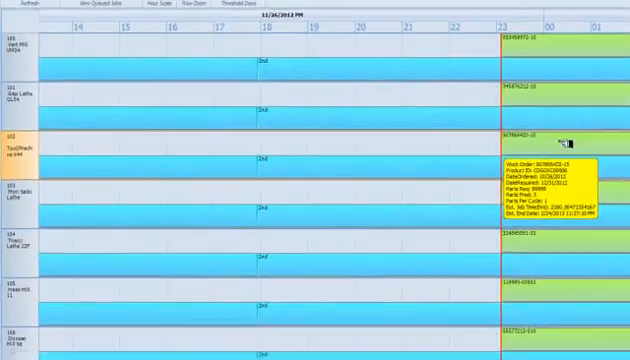
{"action": "right_click", "coordinate": [607, 171]}
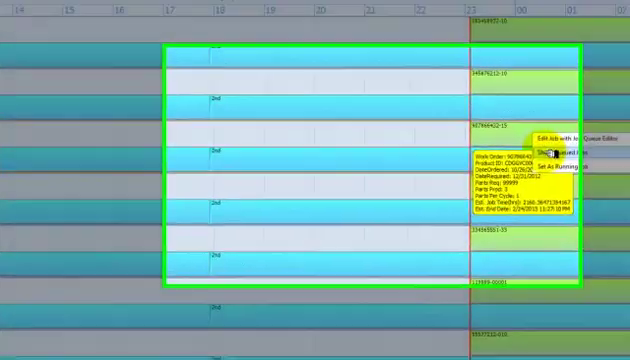
{"action": "left_click", "coordinate": [548, 150]}
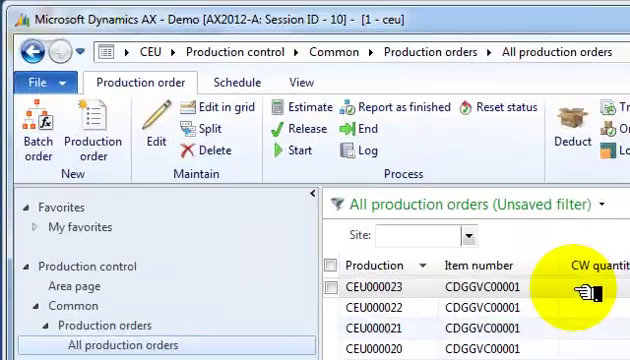
- Schedule the operations of CEU000023 and confirm sending the XML document to Merlin MES
{"action": "left_click", "coordinate": [585, 290]}
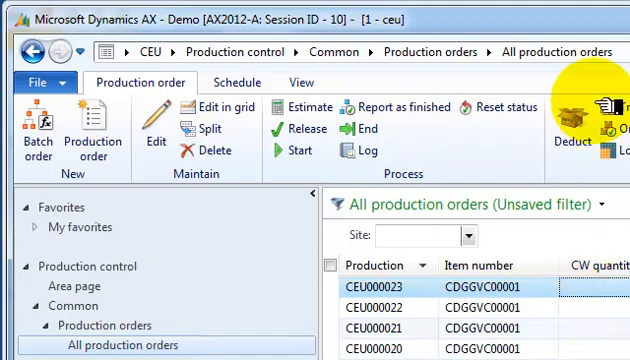
{"action": "left_click", "coordinate": [237, 82]}
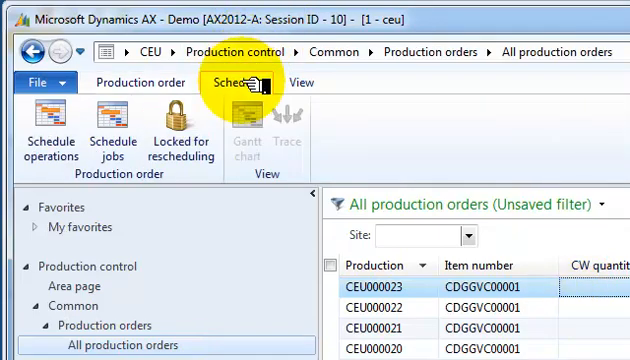
{"action": "left_click", "coordinate": [50, 135]}
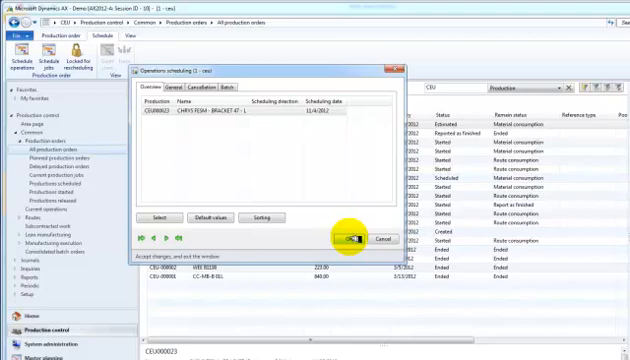
{"action": "left_click", "coordinate": [352, 238]}
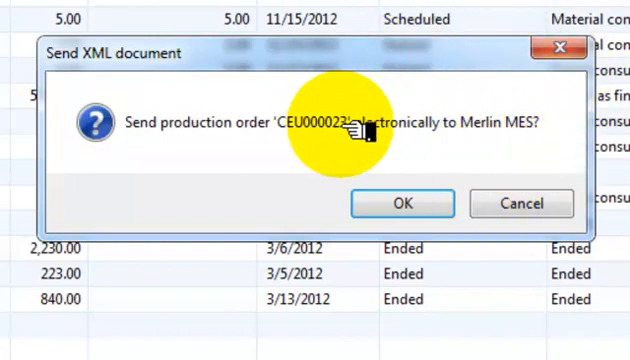
{"action": "left_click", "coordinate": [400, 204]}
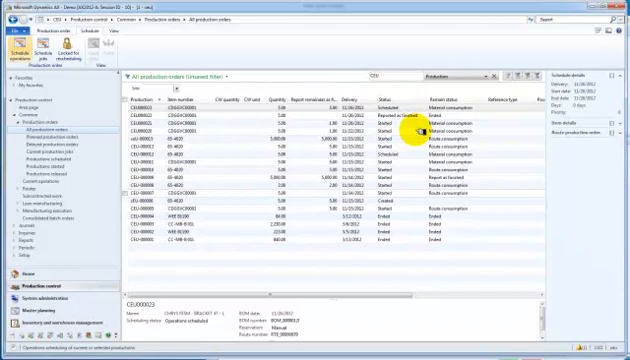
- Check the route's resource requirements show resource 102, then close the route form
{"action": "left_click", "coordinate": [60, 31]}
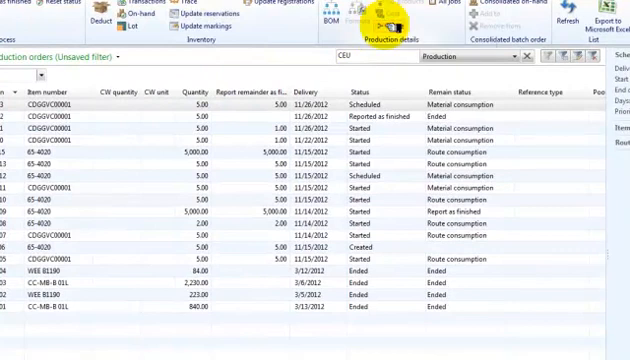
{"action": "left_click", "coordinate": [392, 26]}
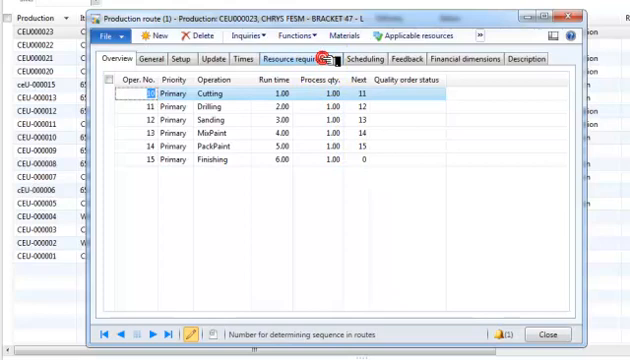
{"action": "left_click", "coordinate": [332, 60]}
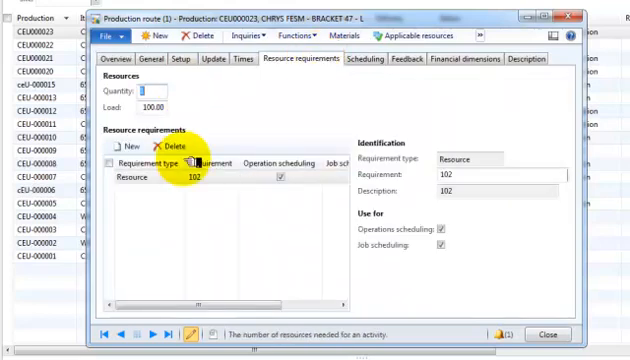
{"action": "left_click", "coordinate": [572, 335]}
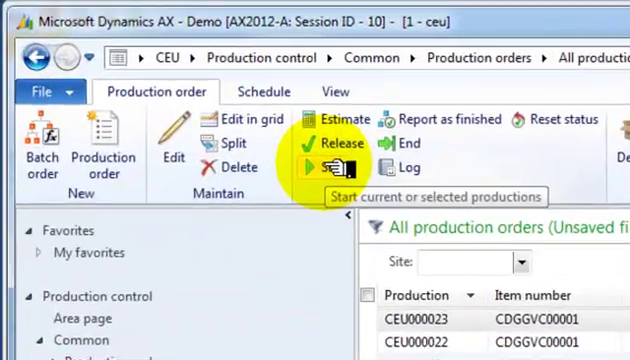
- Start production order CEU000023 and confirm the Start dialog
{"action": "left_click", "coordinate": [133, 55]}
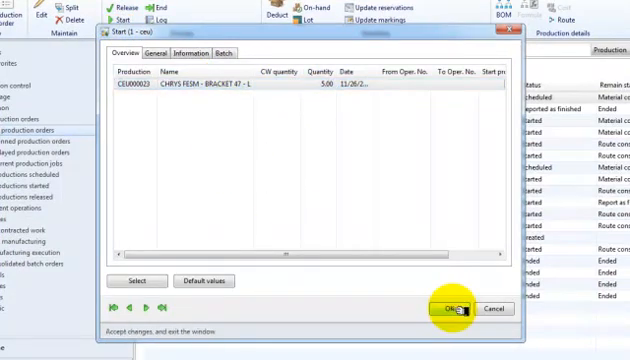
{"action": "left_click", "coordinate": [452, 308]}
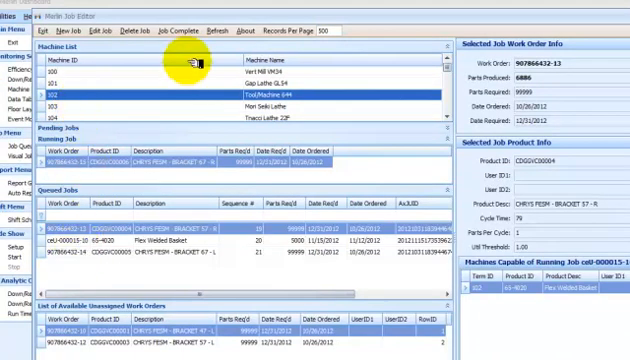
- Refresh the Job Editor and Visual Job Editor, then show machine 102's queued jobs listing CEU000023 operations 10-15
{"action": "left_click", "coordinate": [215, 30]}
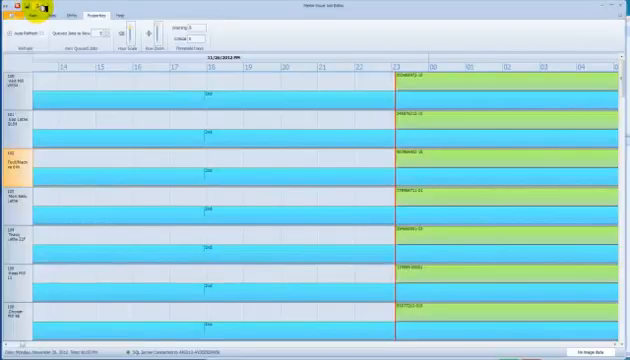
{"action": "left_click", "coordinate": [43, 7]}
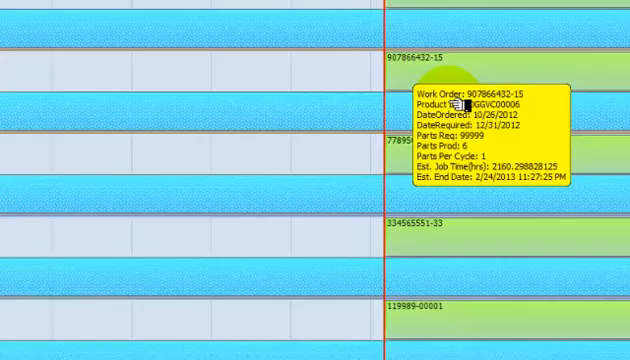
{"action": "right_click", "coordinate": [428, 115]}
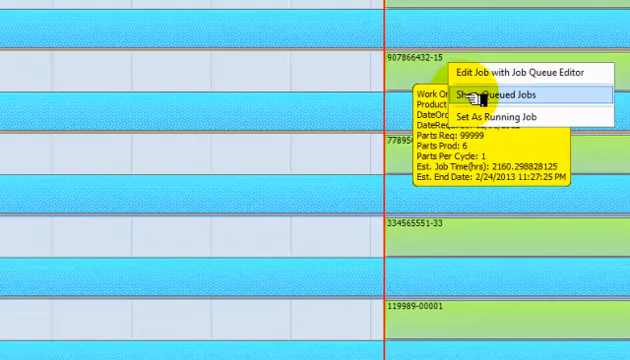
{"action": "left_click", "coordinate": [480, 94]}
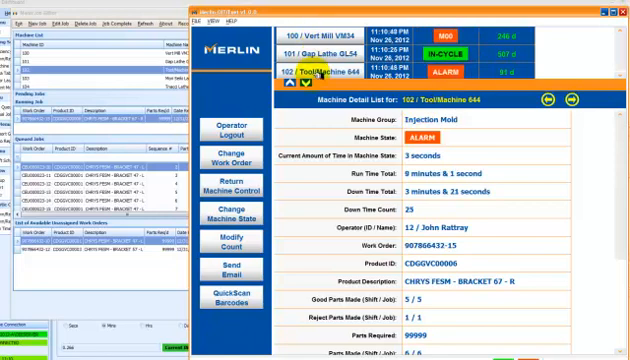
- Change machine 102's work order to CEU000023-10 via Change Work Order and accept it
{"action": "left_click", "coordinate": [231, 157]}
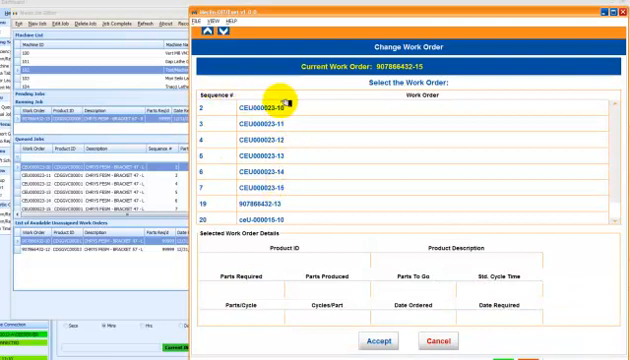
{"action": "left_click", "coordinate": [286, 106]}
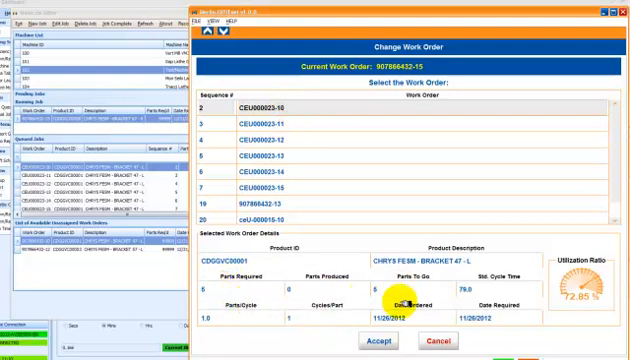
{"action": "left_click", "coordinate": [378, 341]}
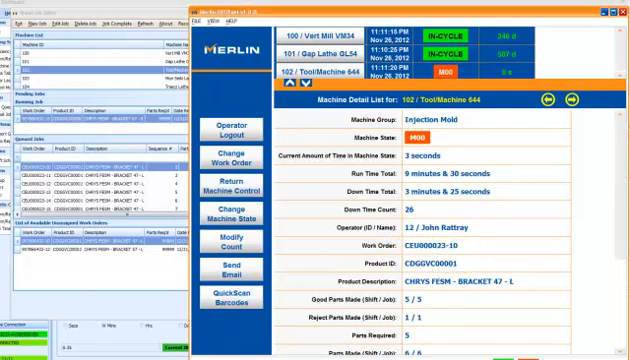
- Confirm CEU000023-10 in the Running Job grid and close the job editor back to the dashboard
{"action": "left_click", "coordinate": [258, 345]}
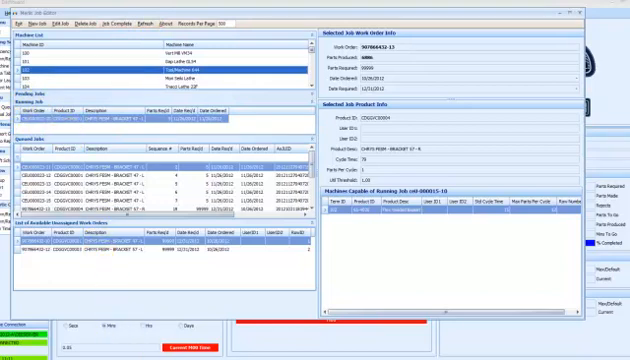
{"action": "key", "text": "Escape"}
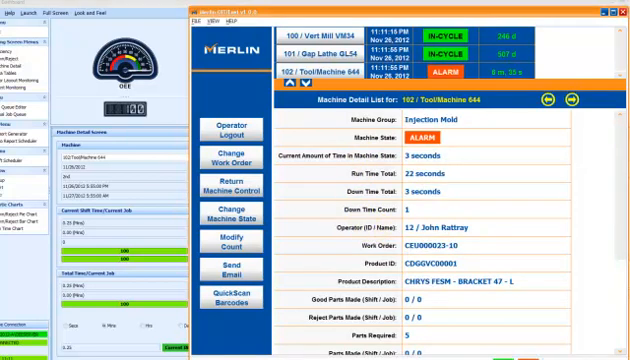
{"action": "left_click", "coordinate": [244, 154]}
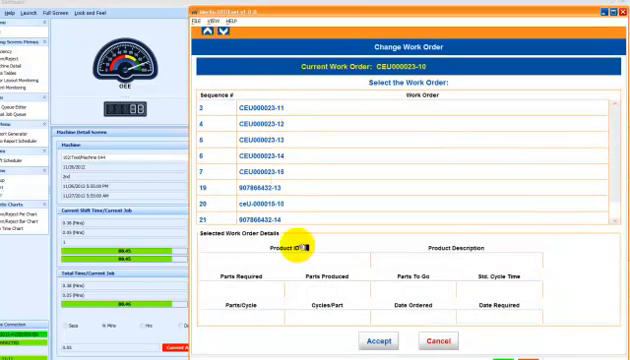
{"action": "left_click", "coordinate": [437, 341]}
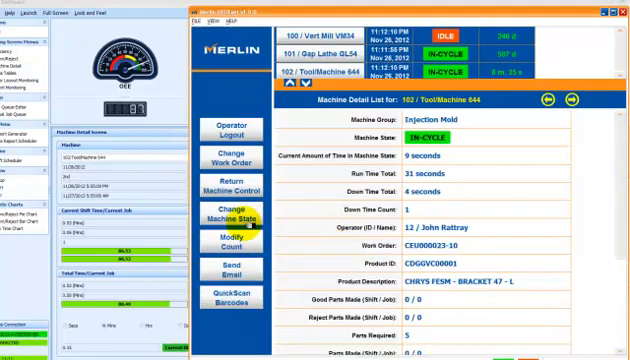
{"action": "left_click", "coordinate": [247, 225]}
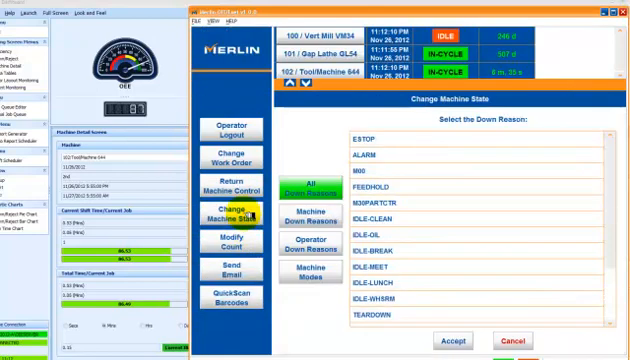
{"action": "left_click", "coordinate": [318, 215]}
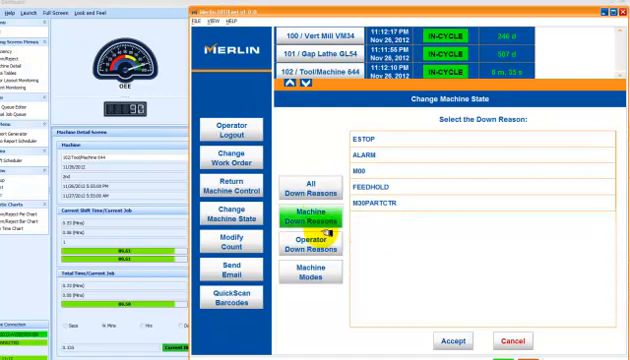
{"action": "left_click", "coordinate": [325, 243]}
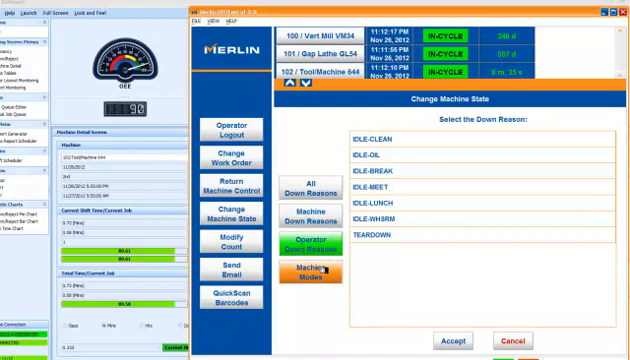
{"action": "left_click", "coordinate": [315, 271]}
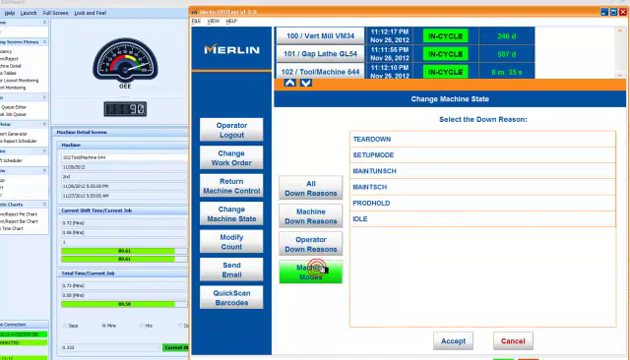
{"action": "left_click", "coordinate": [310, 188]}
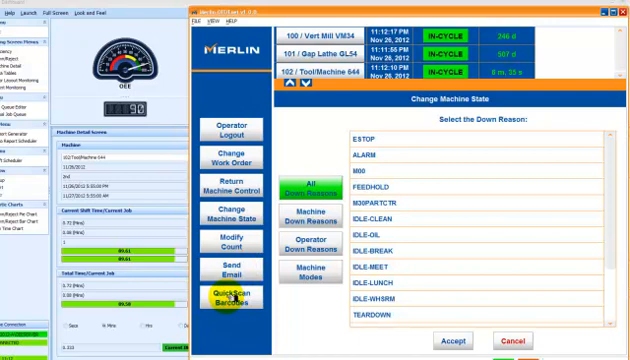
{"action": "left_click", "coordinate": [232, 297]}
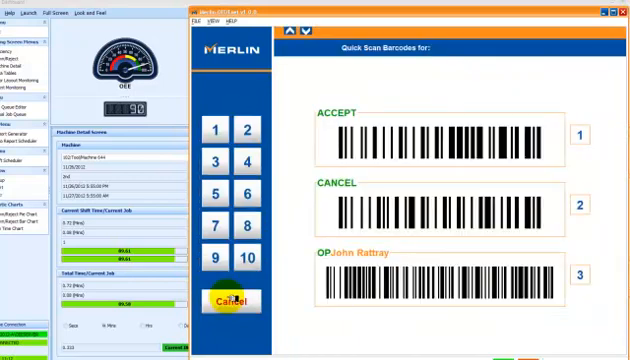
{"action": "left_click", "coordinate": [231, 300]}
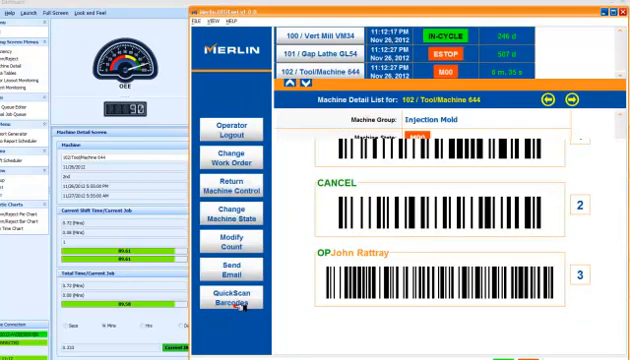
- Bring up the Send Email notification screen and cancel it without sending
{"action": "left_click", "coordinate": [250, 273]}
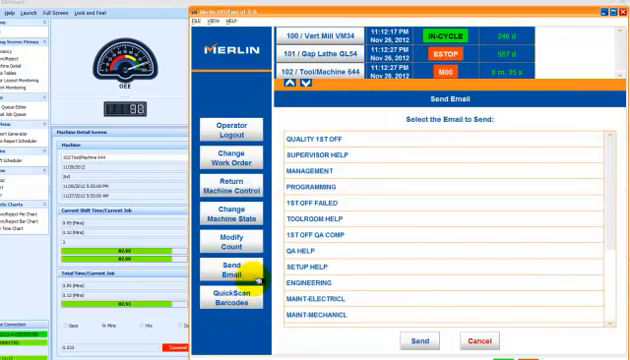
{"action": "left_click", "coordinate": [480, 341]}
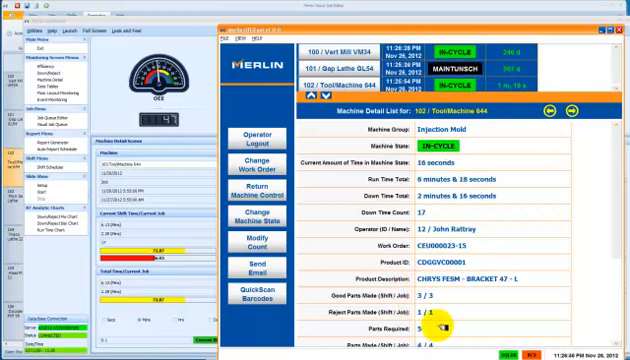
{"action": "scroll", "coordinate": [443, 327], "scroll_direction": "down", "scroll_amount": 1}
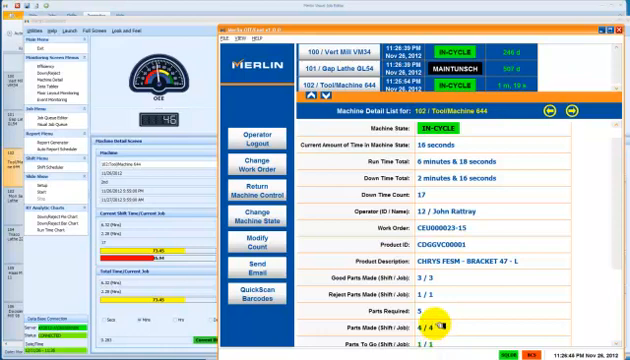
- Close the machine detail window and show the Down Time/Rejects pie charts for Tool/Machine 644
{"action": "left_click", "coordinate": [84, 10]}
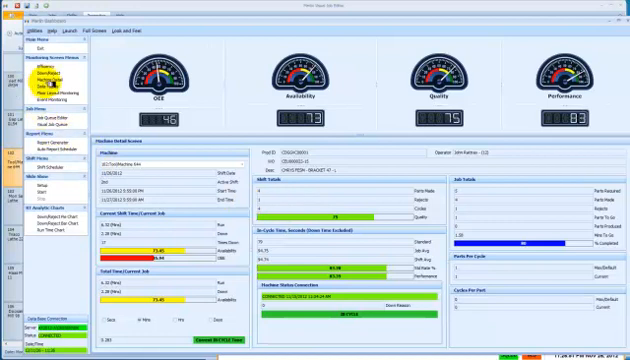
{"action": "left_click", "coordinate": [52, 75]}
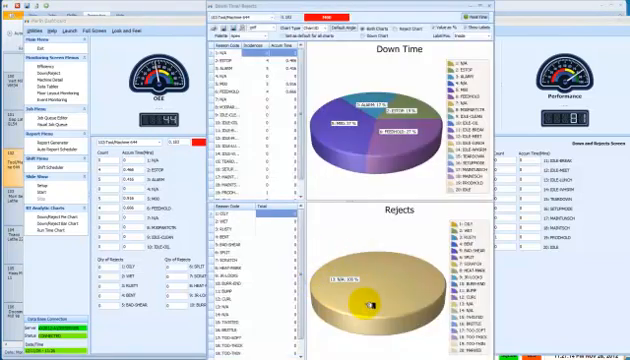
- Return to Machine Detail, check the Utilities menu, and launch the History Editor dated 11/26/2012
{"action": "left_click", "coordinate": [49, 79]}
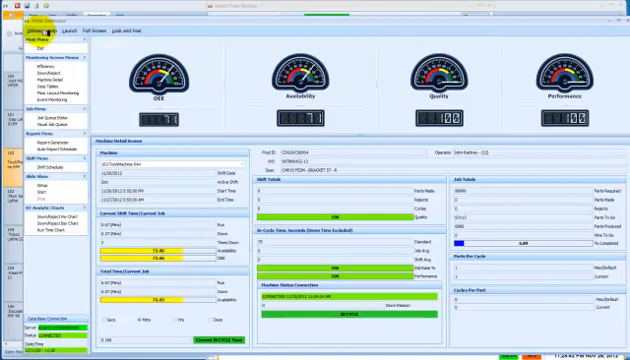
{"action": "left_click", "coordinate": [48, 31]}
{"action": "left_click", "coordinate": [48, 77]}
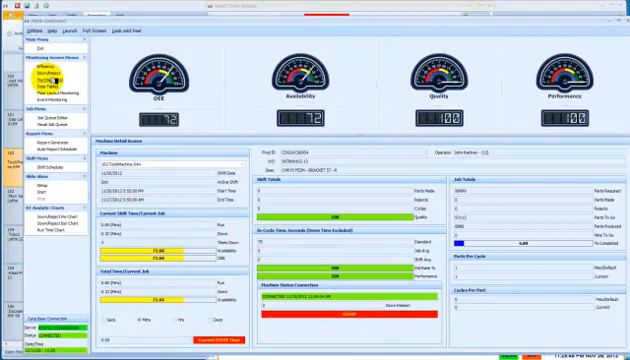
{"action": "double_click", "coordinate": [50, 80]}
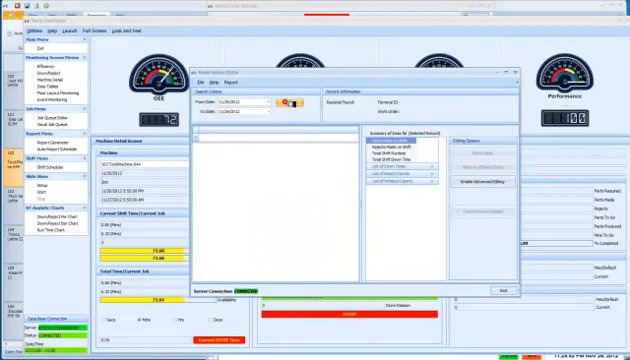
- Search the shift history, select the CEU000023-15 record, and expand its List of Reject Counts
{"action": "left_click", "coordinate": [290, 103]}
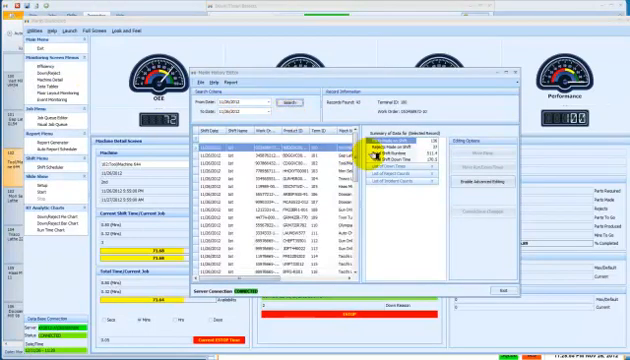
{"action": "left_click_drag", "start_coordinate": [357, 160], "coordinate": [355, 265]}
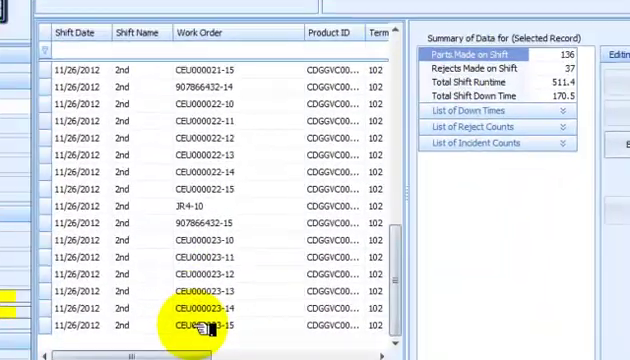
{"action": "left_click", "coordinate": [208, 328]}
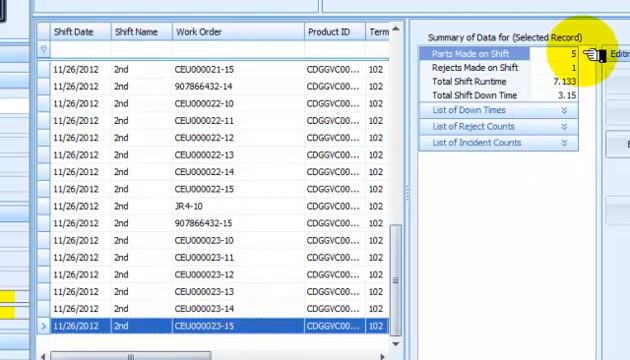
{"action": "left_click", "coordinate": [567, 126]}
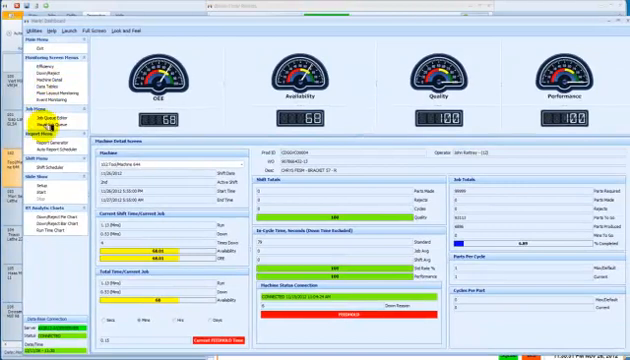
- Start the Report Generator with OEESum(Hours).xml filtered to work order CEU000023-15
{"action": "left_click", "coordinate": [48, 142]}
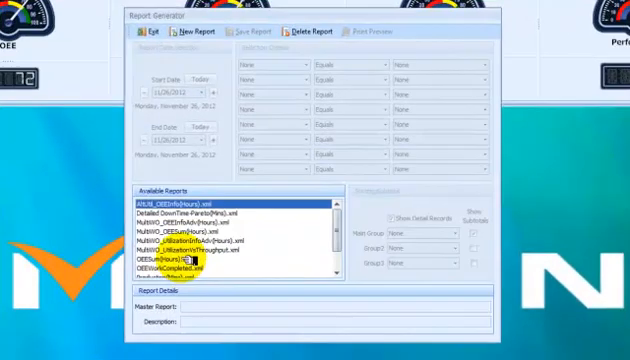
{"action": "left_click", "coordinate": [262, 236]}
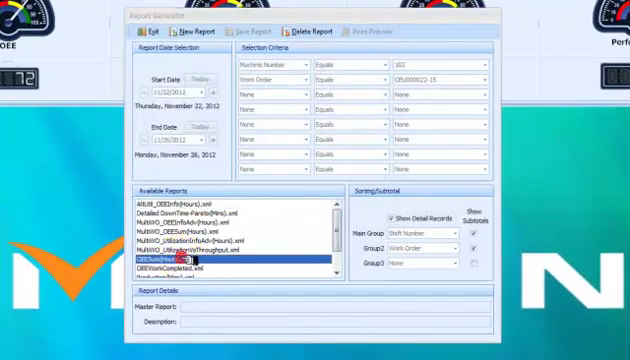
{"action": "left_click", "coordinate": [484, 80]}
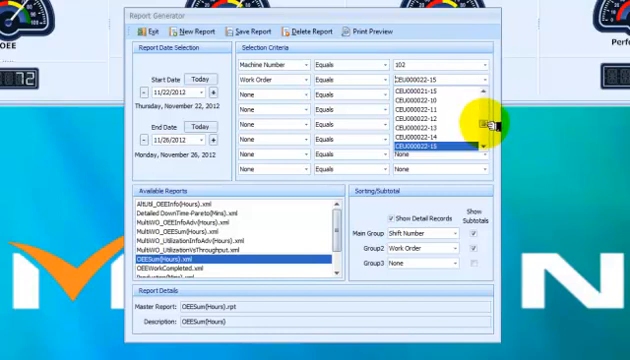
{"action": "left_click_drag", "start_coordinate": [485, 92], "coordinate": [488, 138]}
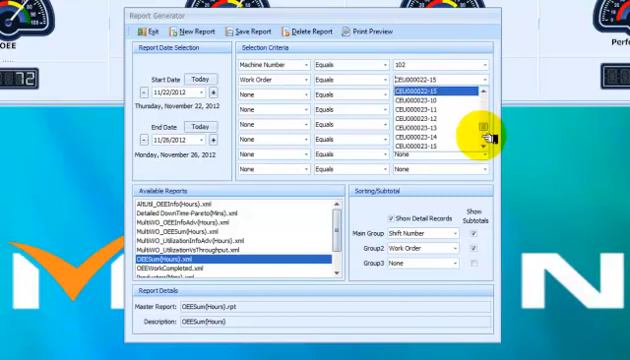
{"action": "left_click", "coordinate": [441, 148]}
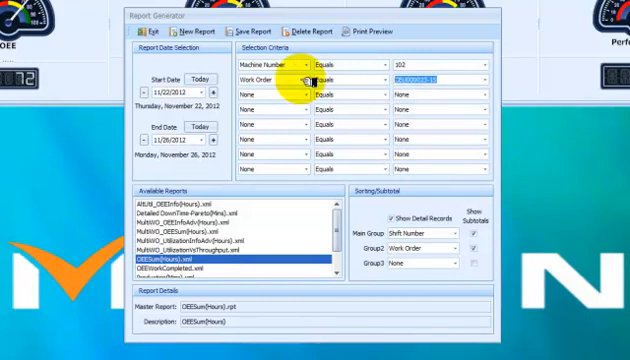
- Review the filter fields and grouping options, keeping Shift Number as the main group
{"action": "left_click", "coordinate": [306, 80]}
{"action": "left_click_drag", "start_coordinate": [305, 96], "coordinate": [305, 150]}
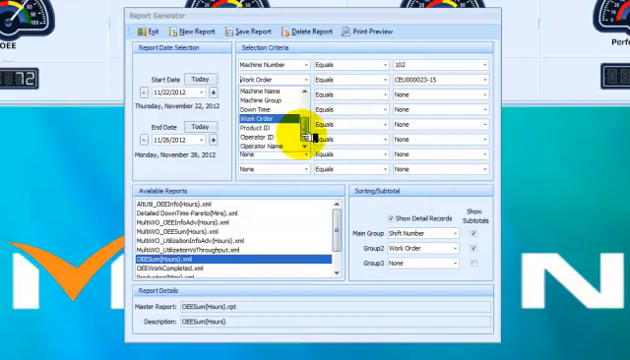
{"action": "left_click", "coordinate": [455, 233]}
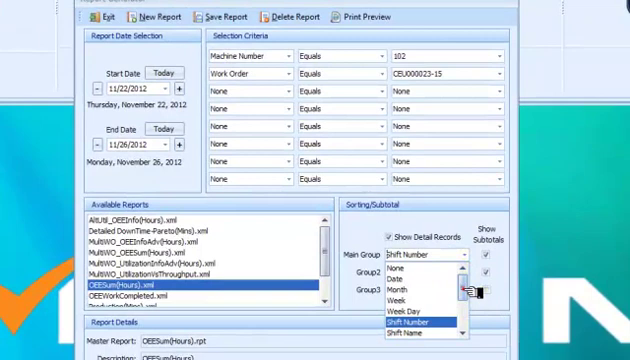
{"action": "mouse_move", "coordinate": [461, 275]}
{"action": "left_mouse_down"}
{"action": "mouse_move", "coordinate": [462, 320]}
{"action": "mouse_move", "coordinate": [462, 275]}
{"action": "left_mouse_up"}
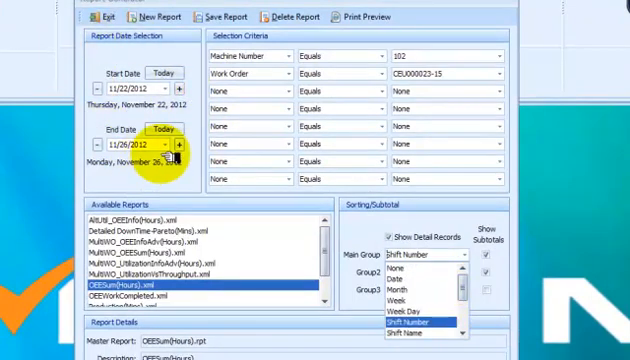
{"action": "left_click", "coordinate": [378, 18]}
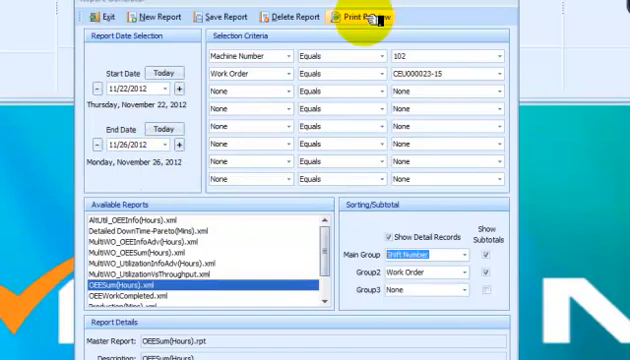
- Run Print Preview to produce the OEE Summary Report (53.4% efficiency, 5 parts, 1 reject)
{"action": "left_click", "coordinate": [378, 18]}
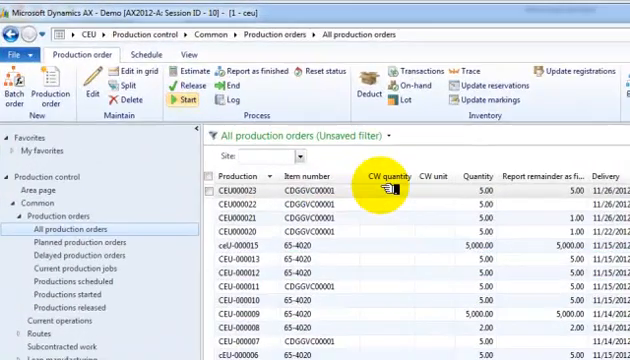
- From the Journals commands, open the Reported as finished journal for production order CEU000023
{"action": "left_click", "coordinate": [205, 55]}
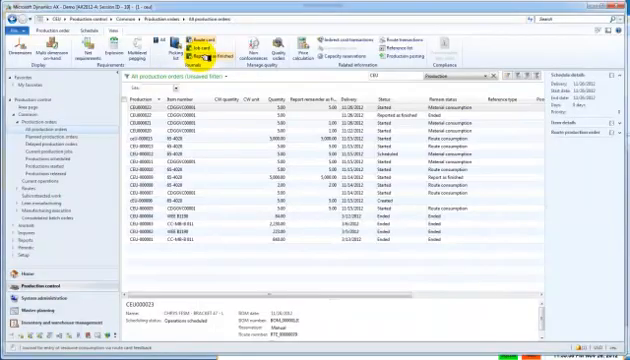
{"action": "left_click", "coordinate": [200, 57]}
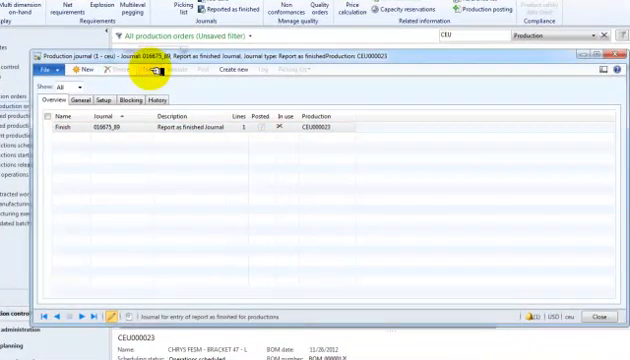
- Show the journal lines of the report-as-finished journal for CEU000023
{"action": "left_click", "coordinate": [157, 70]}
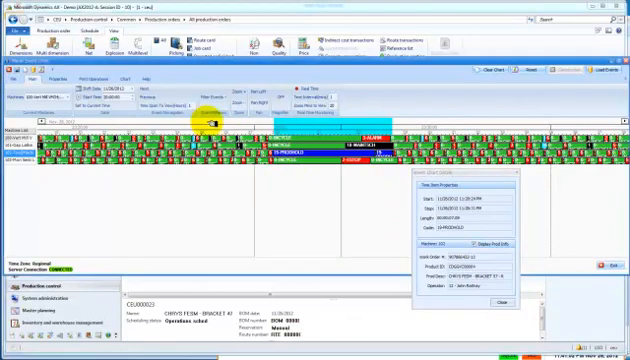
- Browse the Gantt timeline, shifting and zooming to inspect machine production and downtime events
{"action": "left_click_drag", "start_coordinate": [217, 122], "coordinate": [300, 128]}
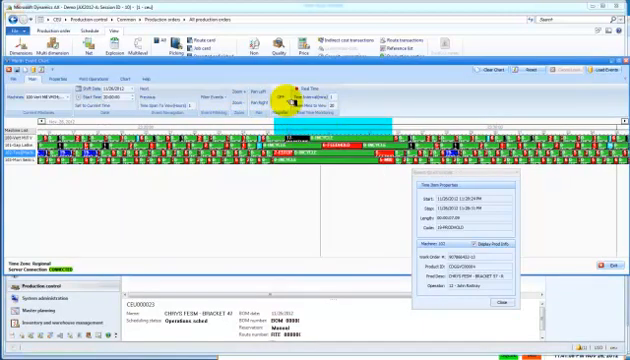
{"action": "left_click", "coordinate": [285, 97]}
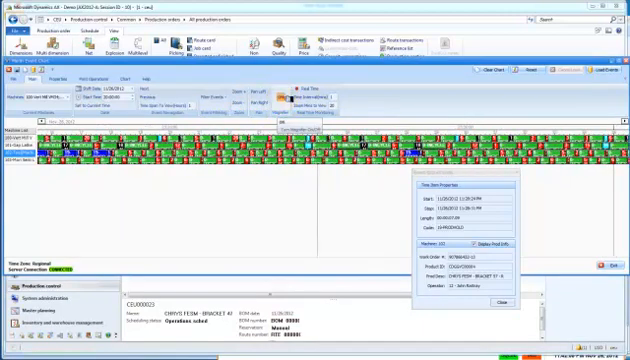
{"action": "left_click", "coordinate": [285, 98]}
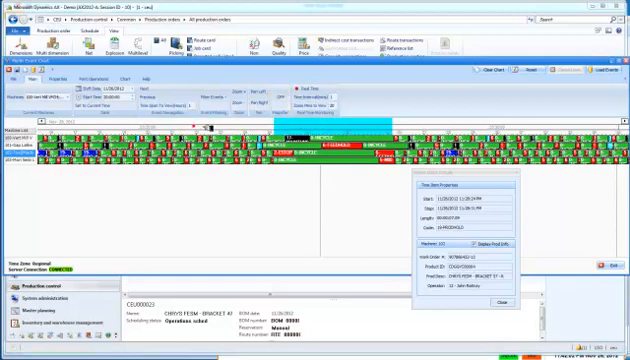
{"action": "mouse_move", "coordinate": [210, 128]}
{"action": "left_mouse_down"}
{"action": "mouse_move", "coordinate": [262, 128]}
{"action": "mouse_move", "coordinate": [225, 126]}
{"action": "left_mouse_up"}
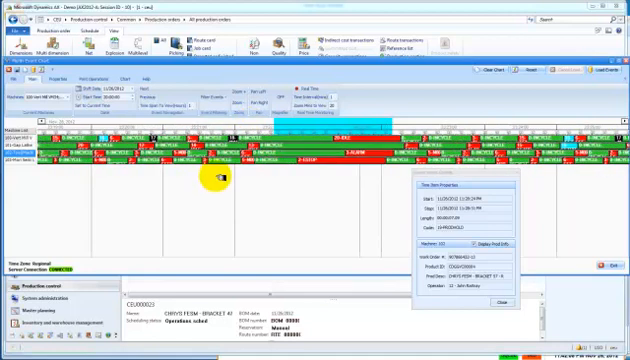
{"action": "mouse_move", "coordinate": [222, 128]}
{"action": "left_mouse_down"}
{"action": "mouse_move", "coordinate": [186, 124]}
{"action": "mouse_move", "coordinate": [348, 126]}
{"action": "left_mouse_up"}
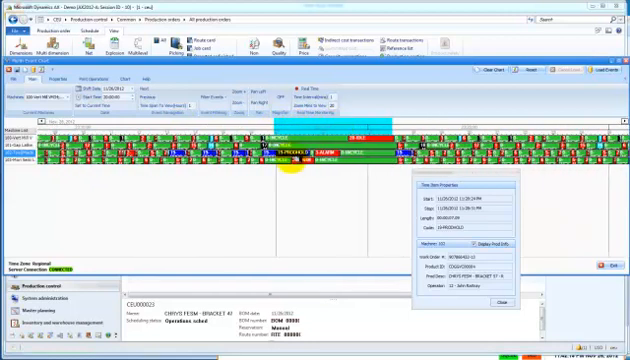